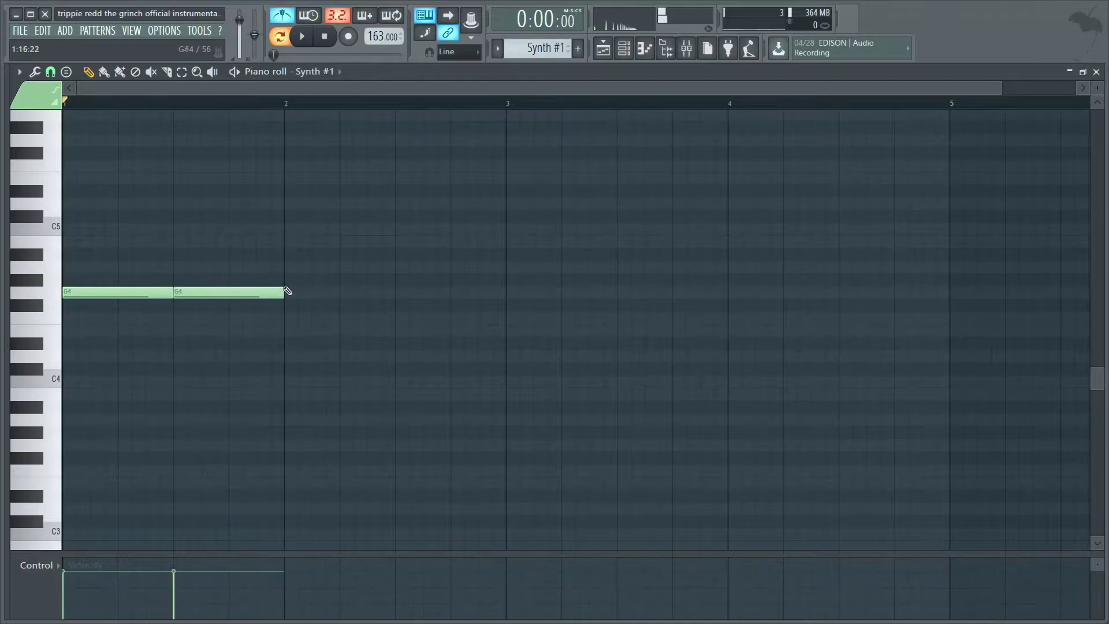
Extend the second G4 note of Synth #1 by one beat into bar 2 and play the pattern back.
{"action": "mouse_move", "coordinate": [280, 290]}
{"action": "left_mouse_down"}
{"action": "mouse_move", "coordinate": [356, 299]}
{"action": "mouse_move", "coordinate": [346, 303]}
{"action": "left_mouse_up"}
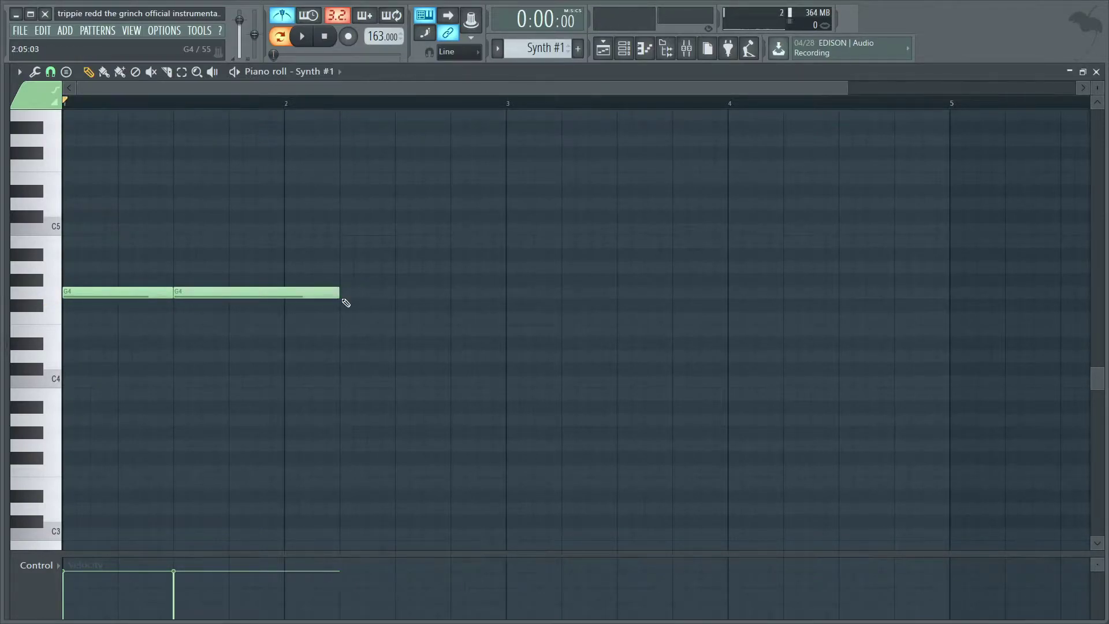
{"action": "key", "text": "space"}
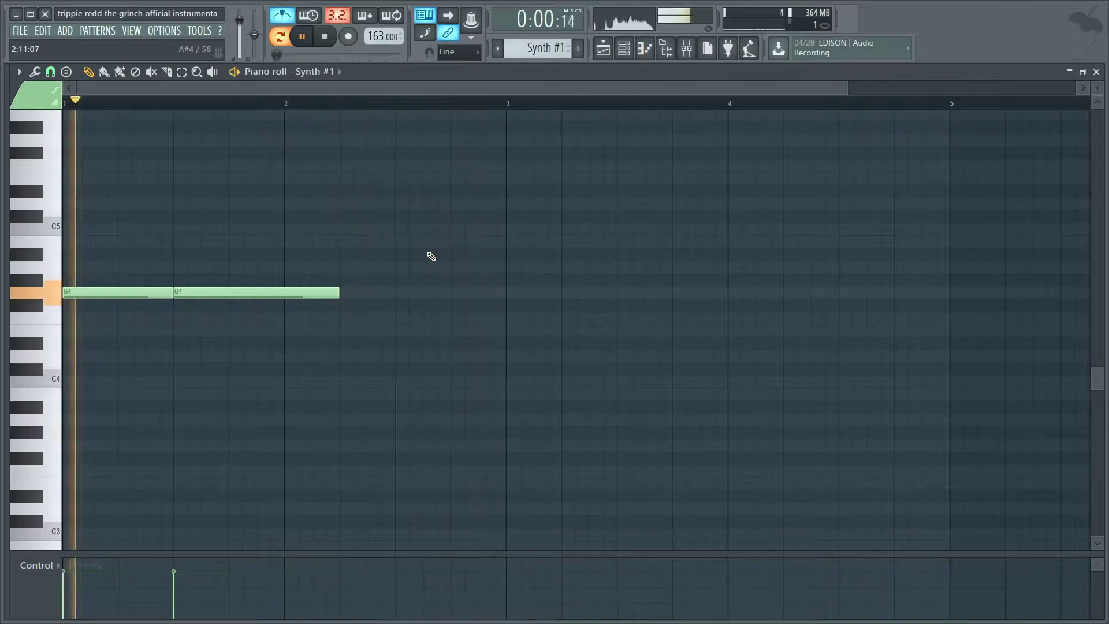
{"action": "key", "text": "space"}
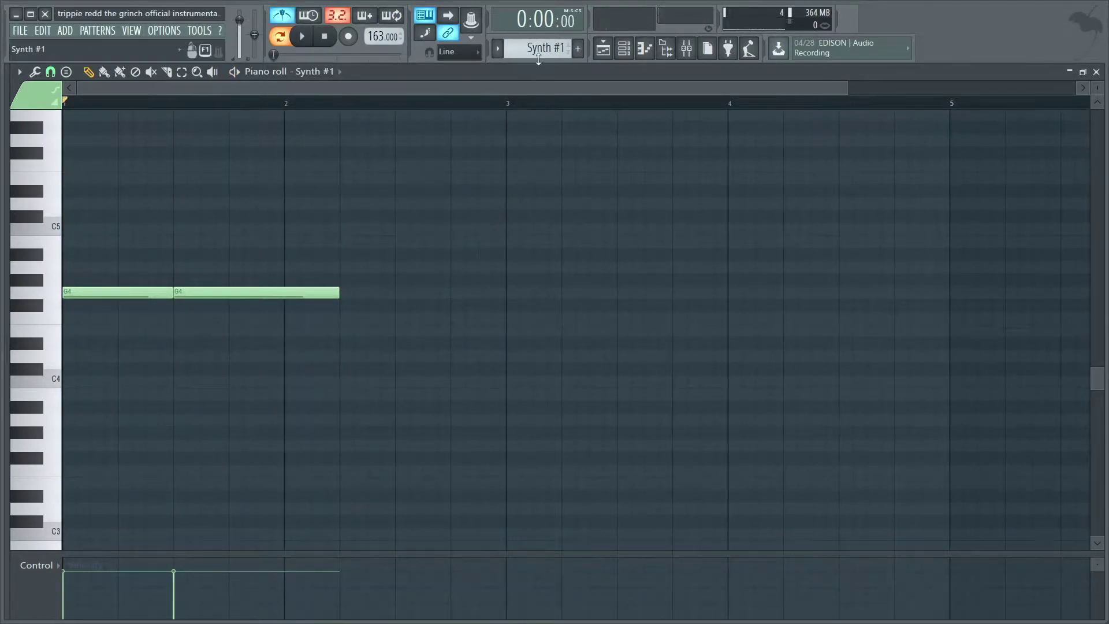
Draw the Synth #2 notes back to back from bar 1: C4 for two beats, D4 for one, D4 for two, C4 for two.
{"action": "scroll", "coordinate": [558, 40], "scroll_direction": "down", "scroll_amount": 1}
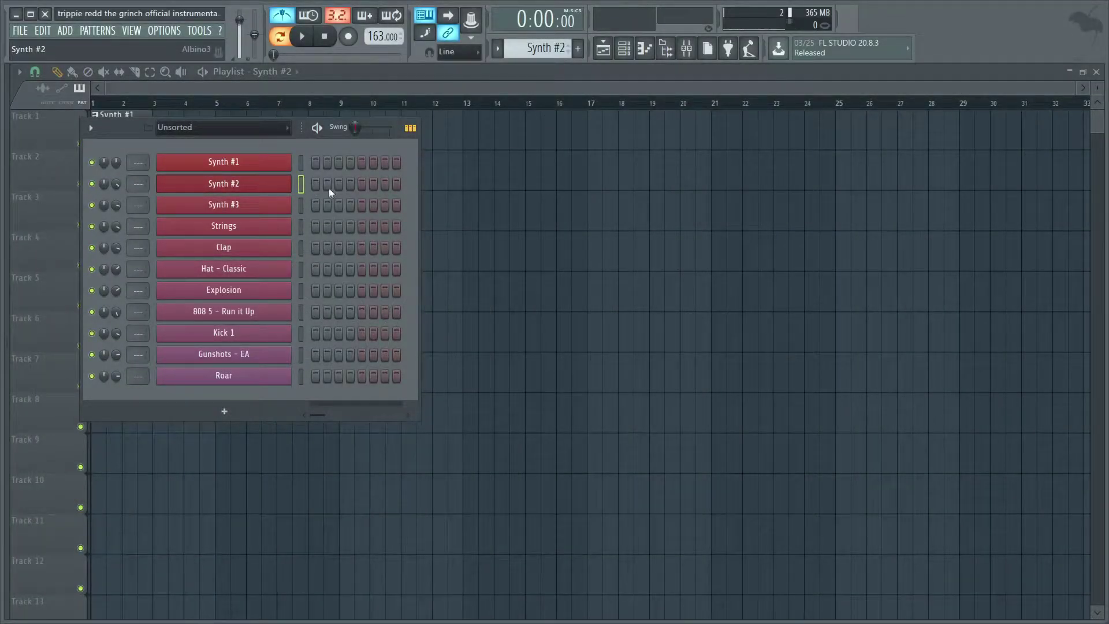
{"action": "key", "text": "F7"}
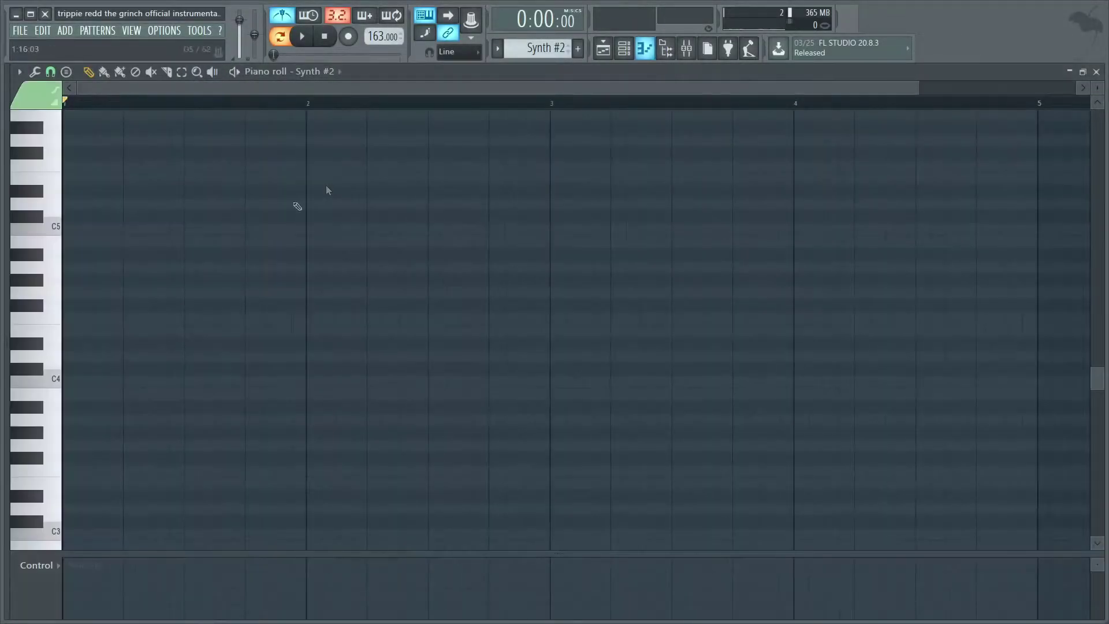
{"action": "left_click", "coordinate": [67, 381]}
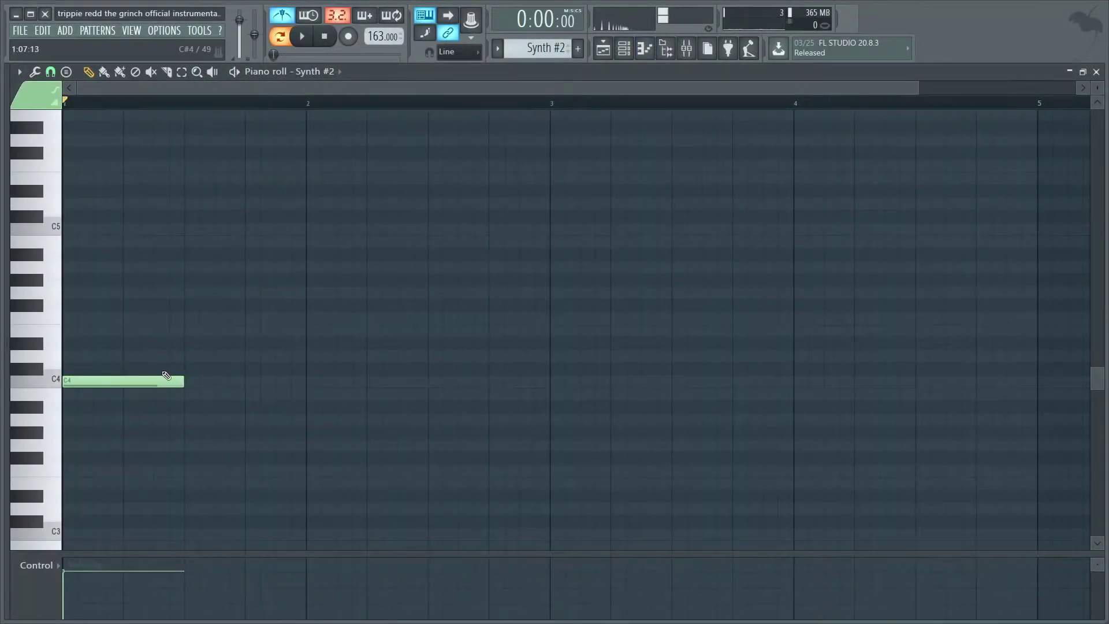
{"action": "left_click", "coordinate": [194, 355]}
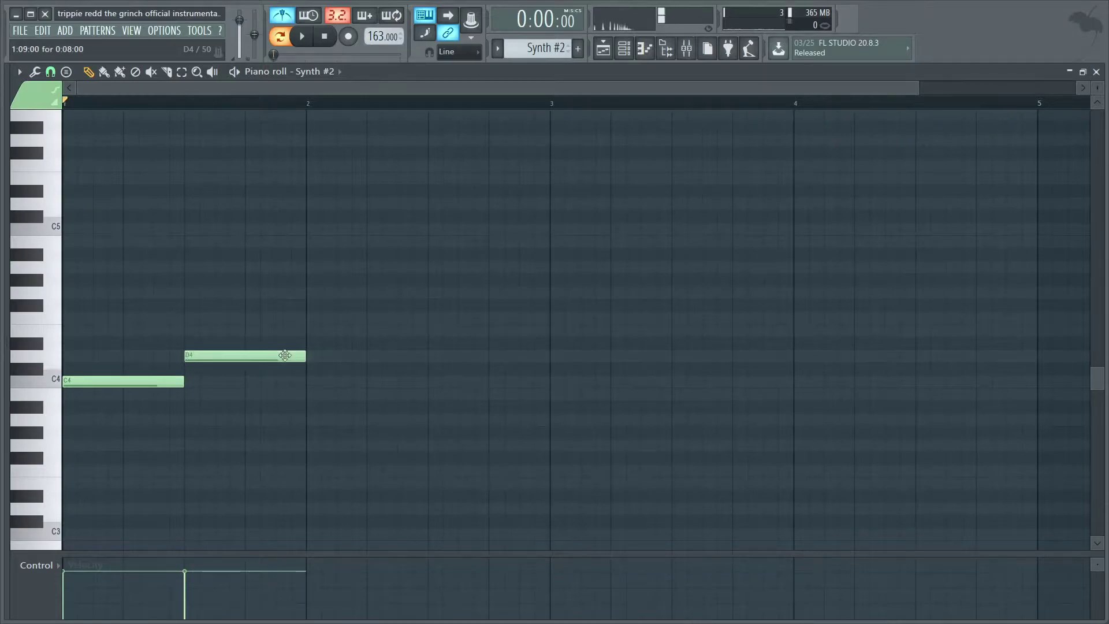
{"action": "left_click_drag", "start_coordinate": [304, 358], "coordinate": [245, 358]}
{"action": "left_click", "coordinate": [276, 356]}
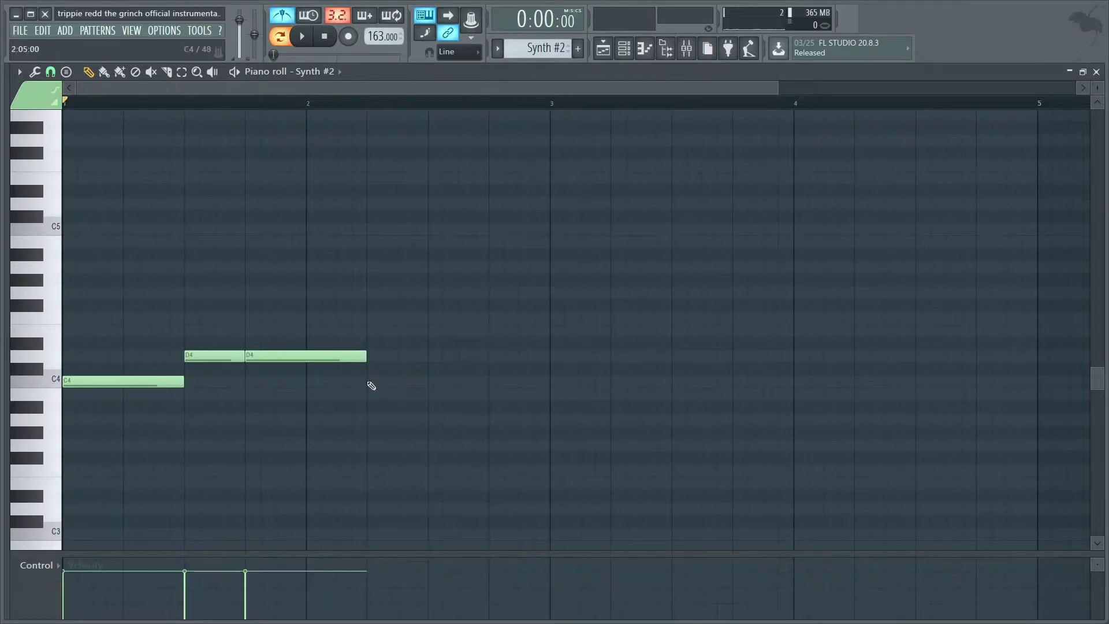
{"action": "left_click", "coordinate": [370, 384]}
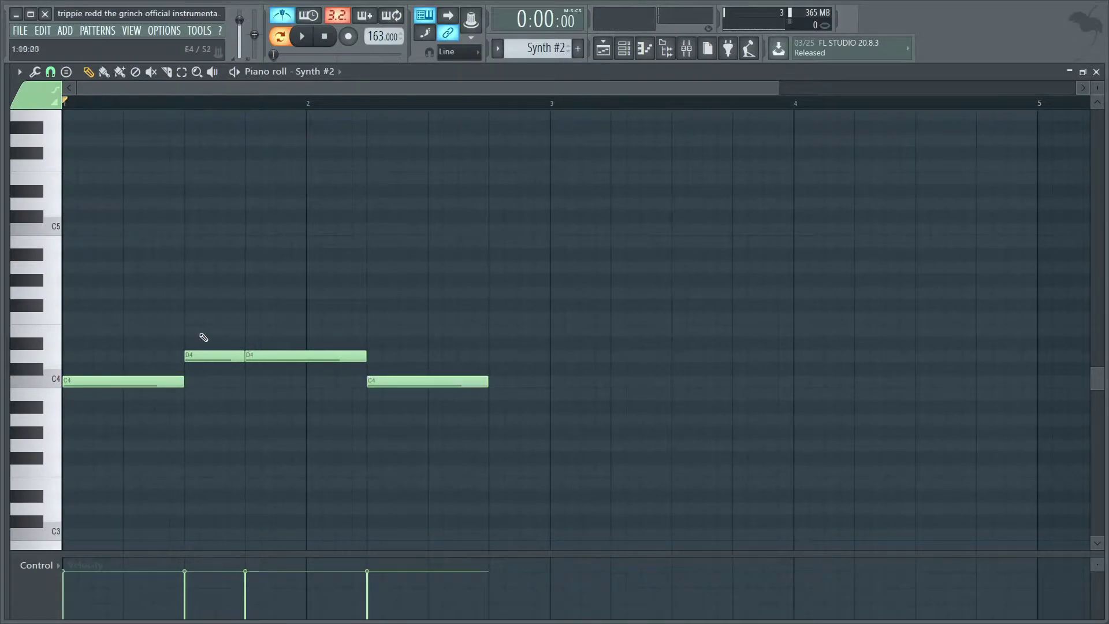
Add a half-beat D#4 note above the first D4, ending where the second D4 begins.
{"action": "left_click", "coordinate": [216, 331]}
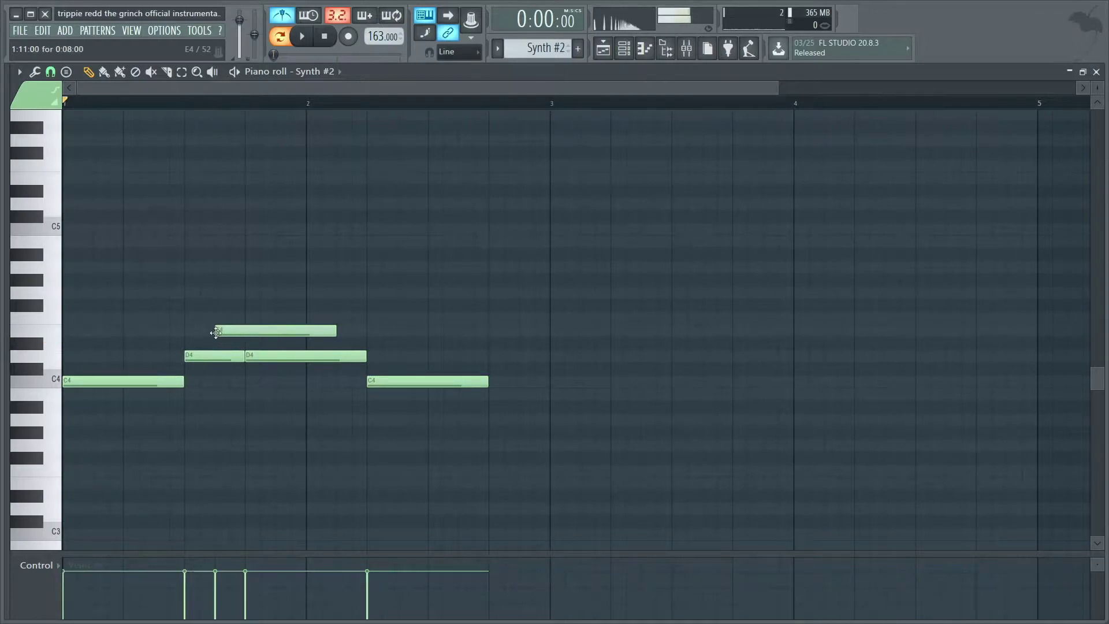
{"action": "left_click_drag", "start_coordinate": [233, 331], "coordinate": [229, 342]}
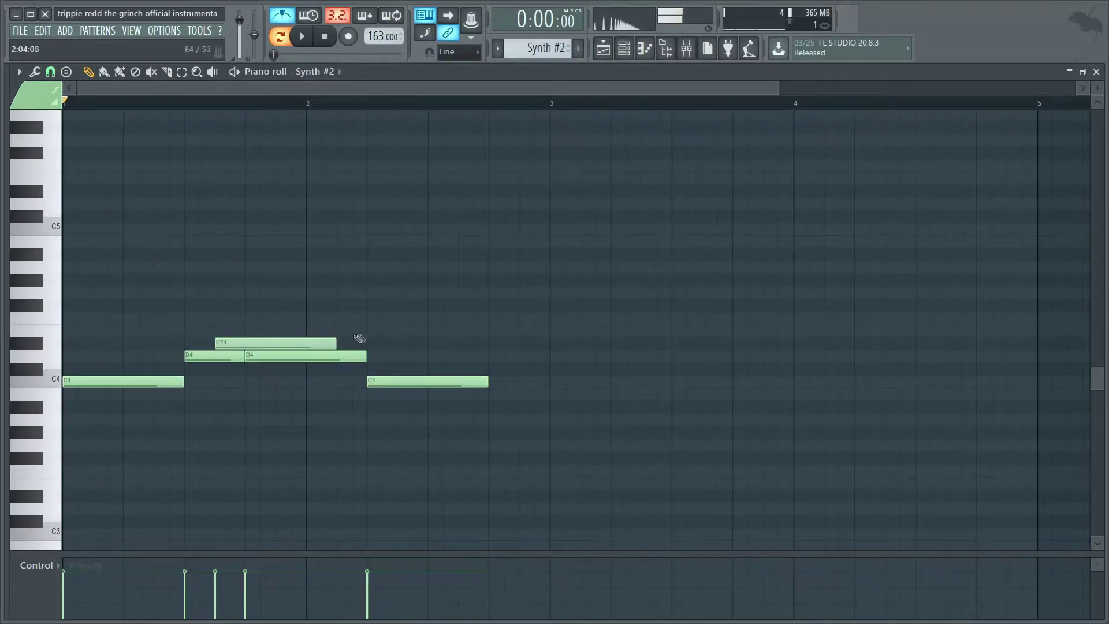
{"action": "left_click_drag", "start_coordinate": [336, 340], "coordinate": [256, 349]}
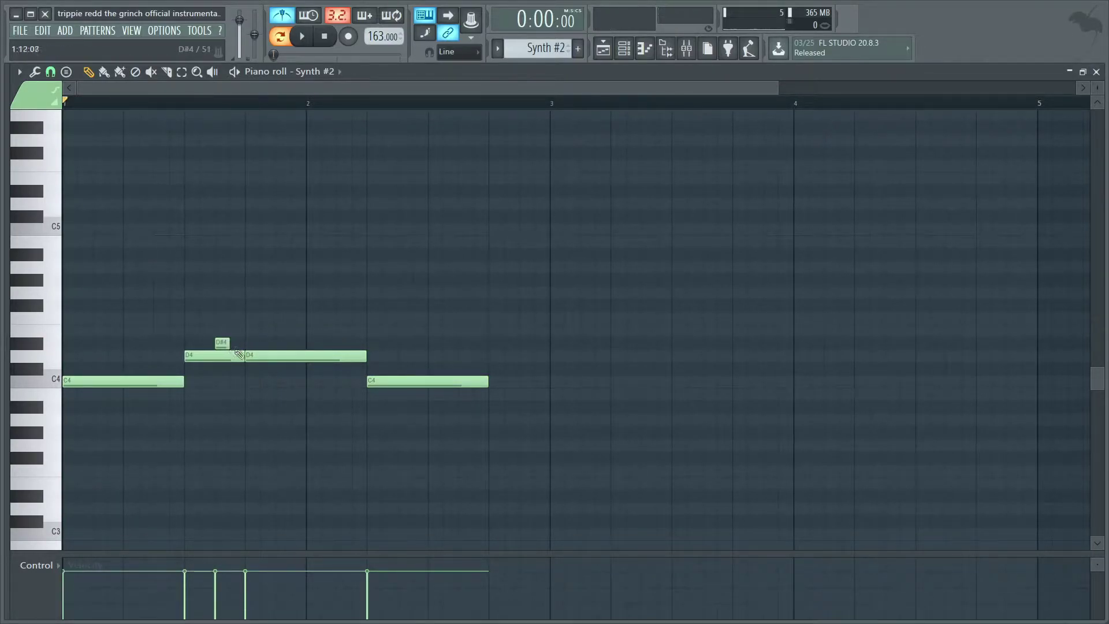
Add a G#4 note above the last C4, extend both notes to the start of bar 3, and play the pattern.
{"action": "left_click", "coordinate": [370, 285]}
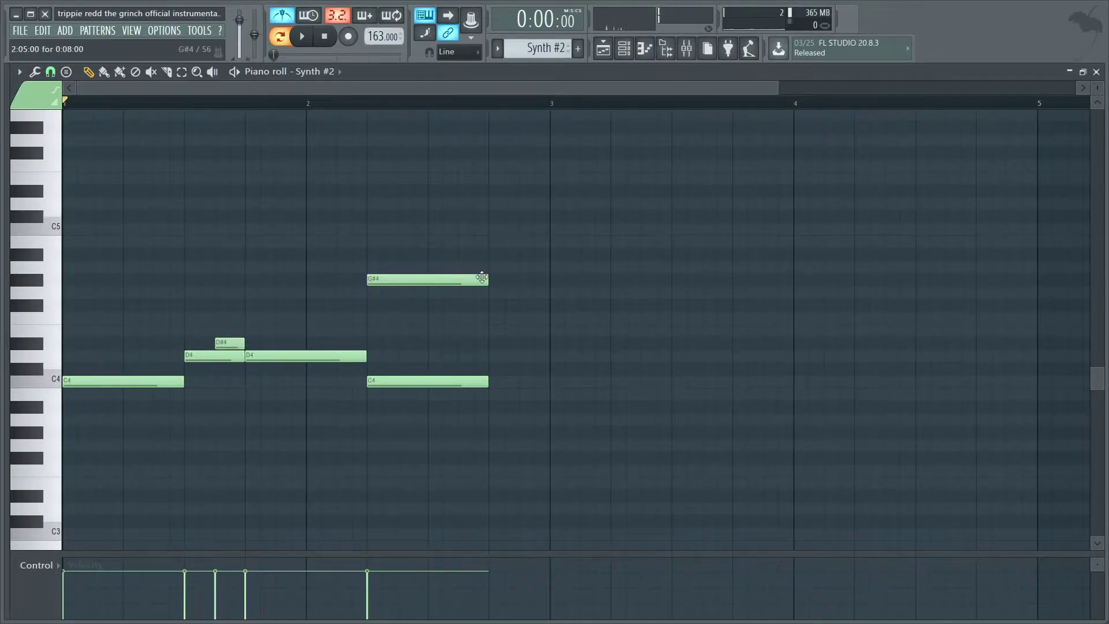
{"action": "left_click_drag", "start_coordinate": [481, 278], "coordinate": [560, 283]}
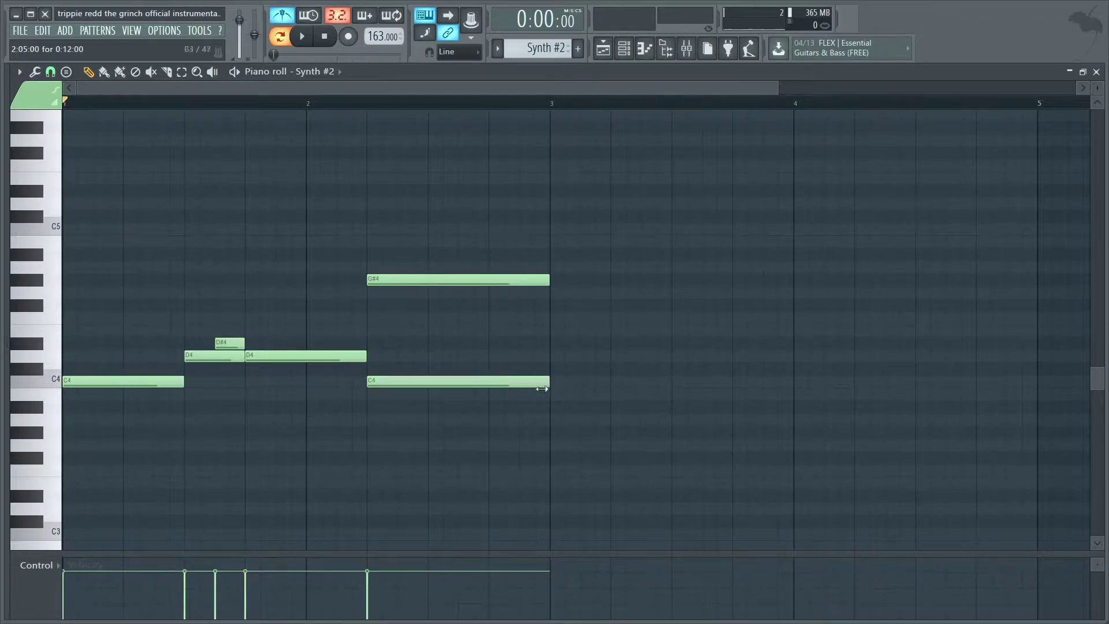
{"action": "key", "text": "space"}
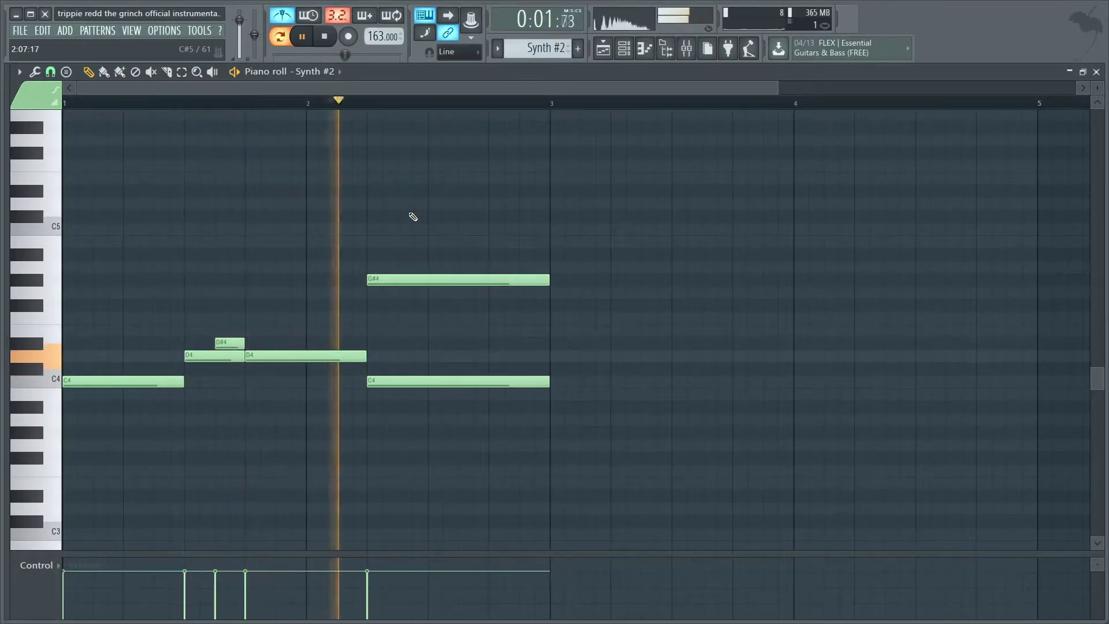
{"action": "key", "text": "space"}
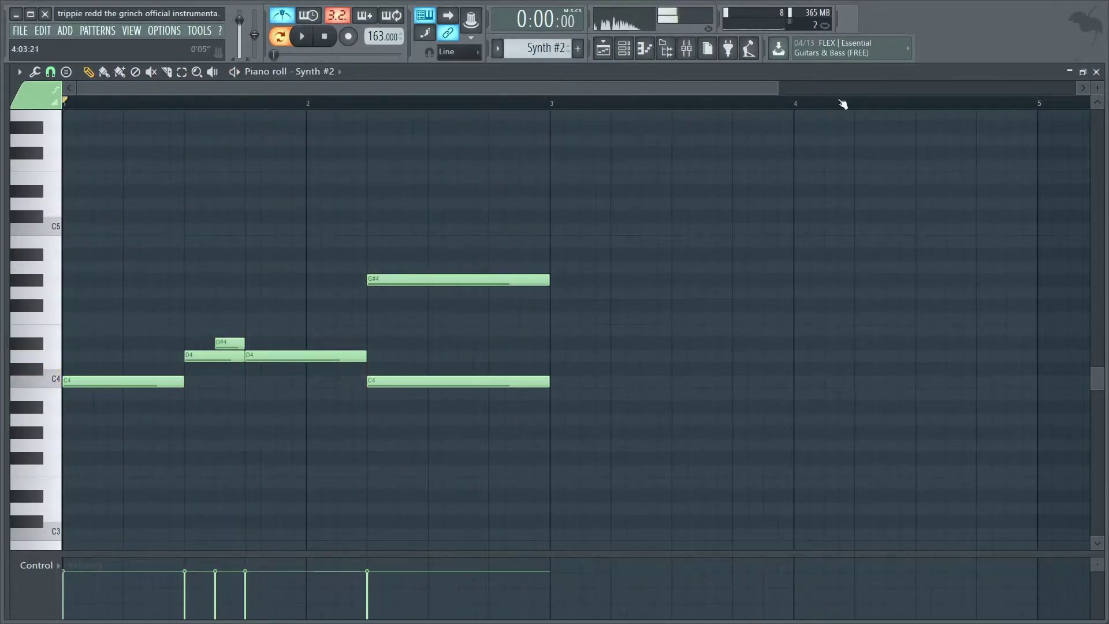
Draw the Synth #3 notes back to back from bar 1: G3 for two beats, G3 for three, G#3 for three; play the pattern.
{"action": "left_click", "coordinate": [1095, 72]}
{"action": "key", "text": "F6"}
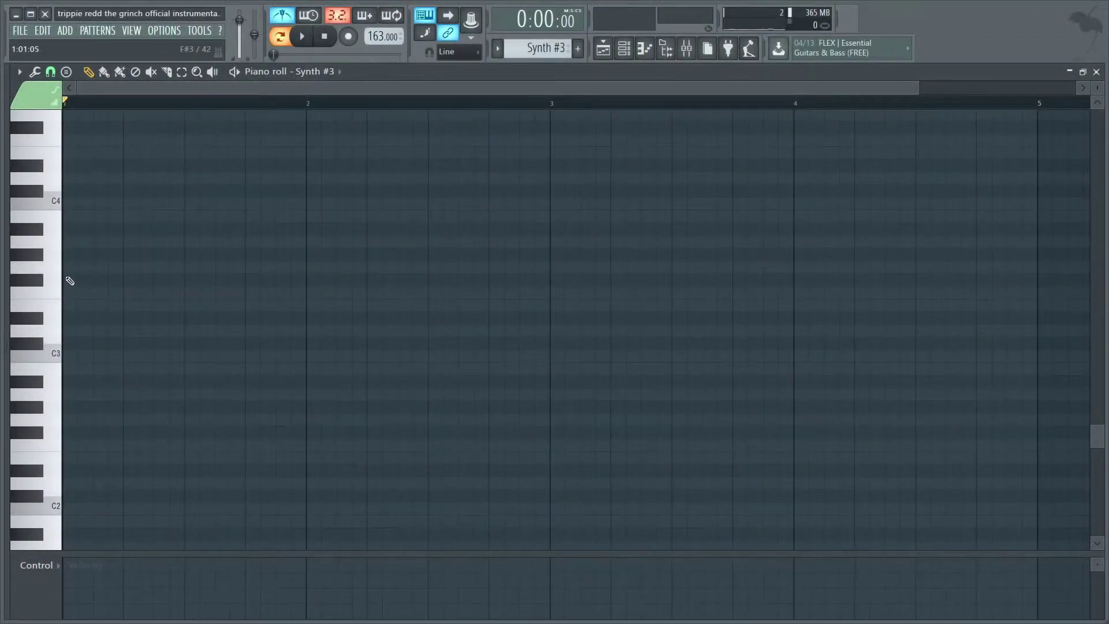
{"action": "left_click", "coordinate": [76, 267]}
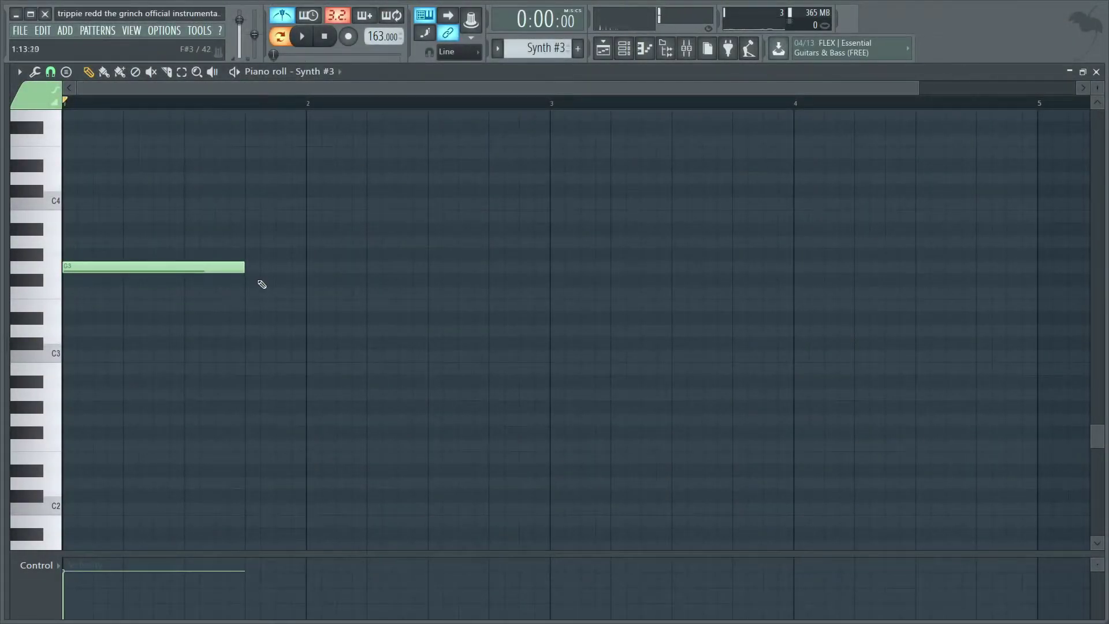
{"action": "left_click_drag", "start_coordinate": [243, 273], "coordinate": [177, 273]}
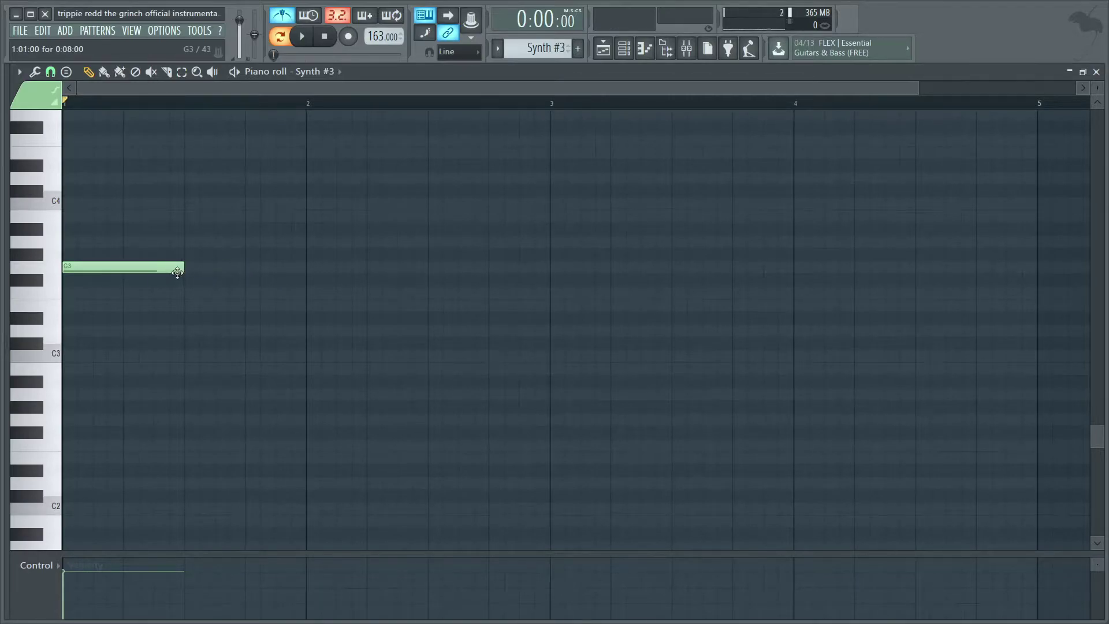
{"action": "left_click", "coordinate": [199, 267]}
{"action": "left_click_drag", "start_coordinate": [311, 269], "coordinate": [368, 270]}
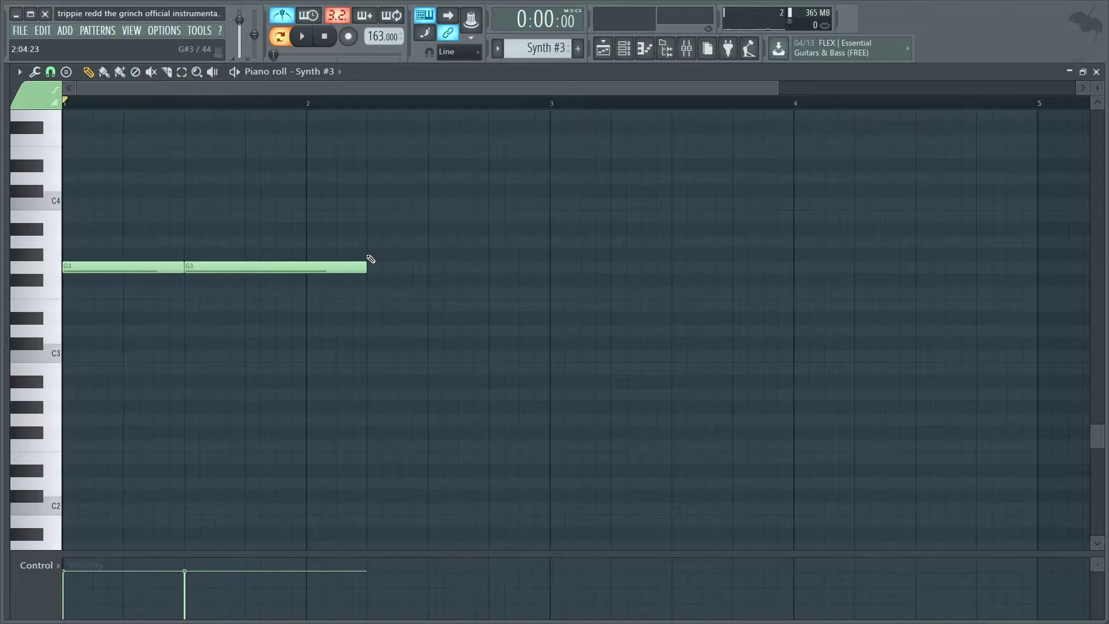
{"action": "left_click", "coordinate": [371, 259]}
{"action": "key", "text": "space"}
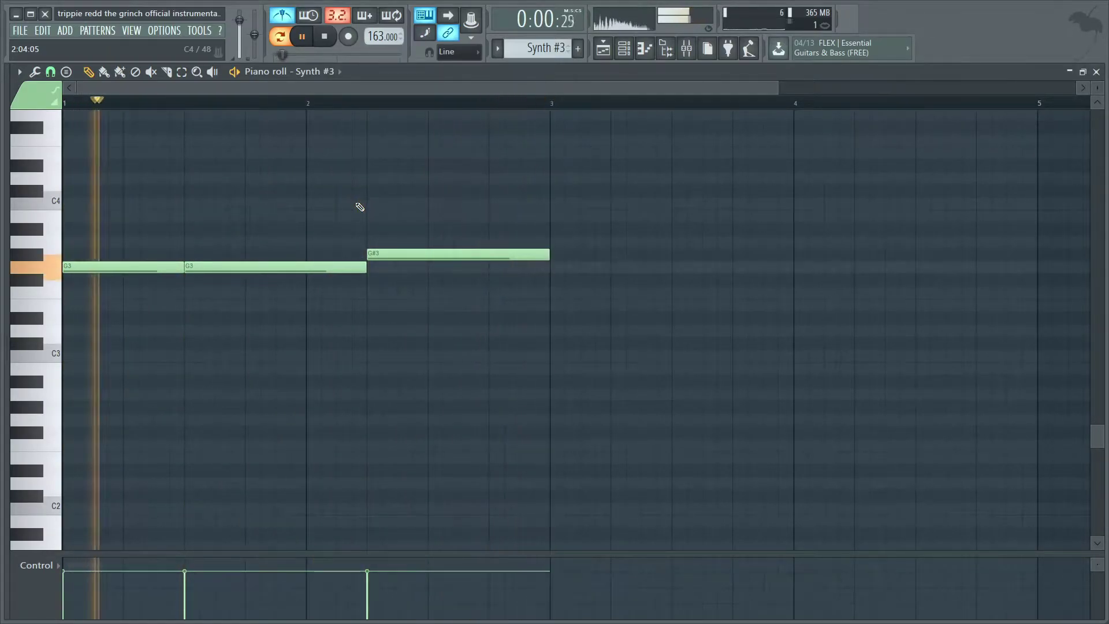
{"action": "key", "text": "space"}
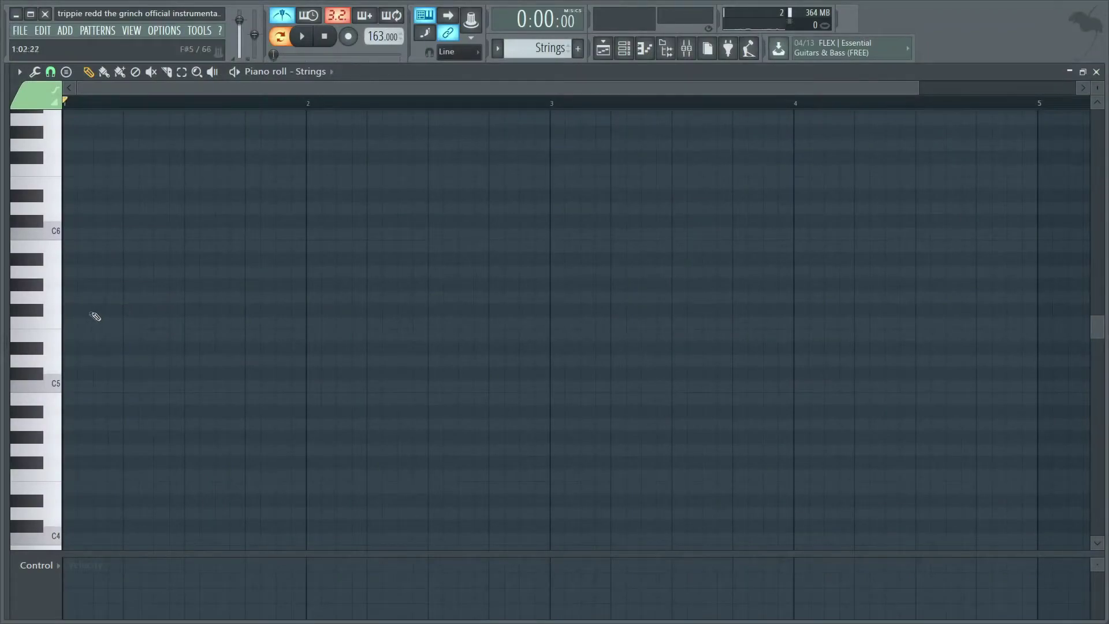
Draw the Strings notes from bar 1: G5 and C6 for three beats each, A#5 and G#5 for one beat each; play them back.
{"action": "left_click_drag", "start_coordinate": [80, 297], "coordinate": [66, 298]}
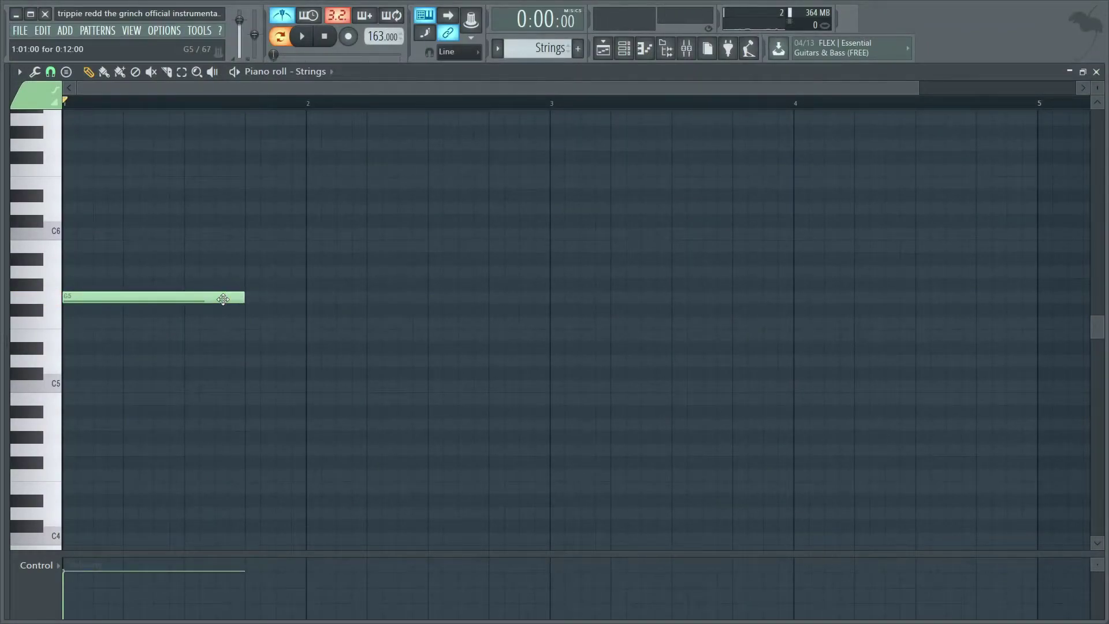
{"action": "left_click", "coordinate": [247, 235]}
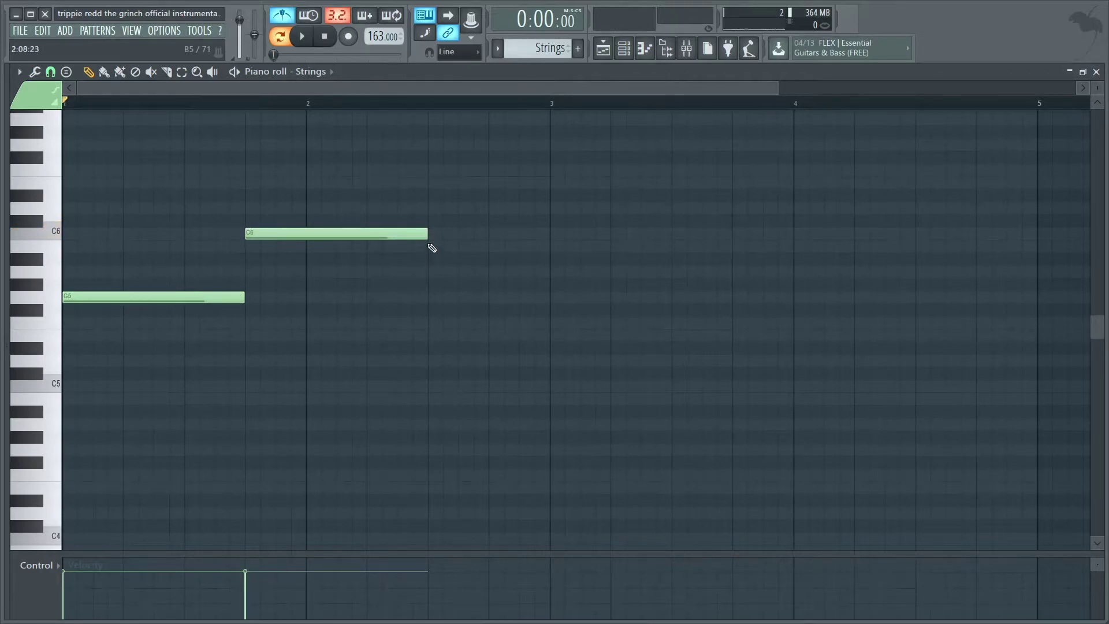
{"action": "mouse_move", "coordinate": [431, 276]}
{"action": "left_mouse_down"}
{"action": "mouse_move", "coordinate": [426, 267]}
{"action": "mouse_move", "coordinate": [453, 277]}
{"action": "mouse_move", "coordinate": [429, 259]}
{"action": "left_mouse_up"}
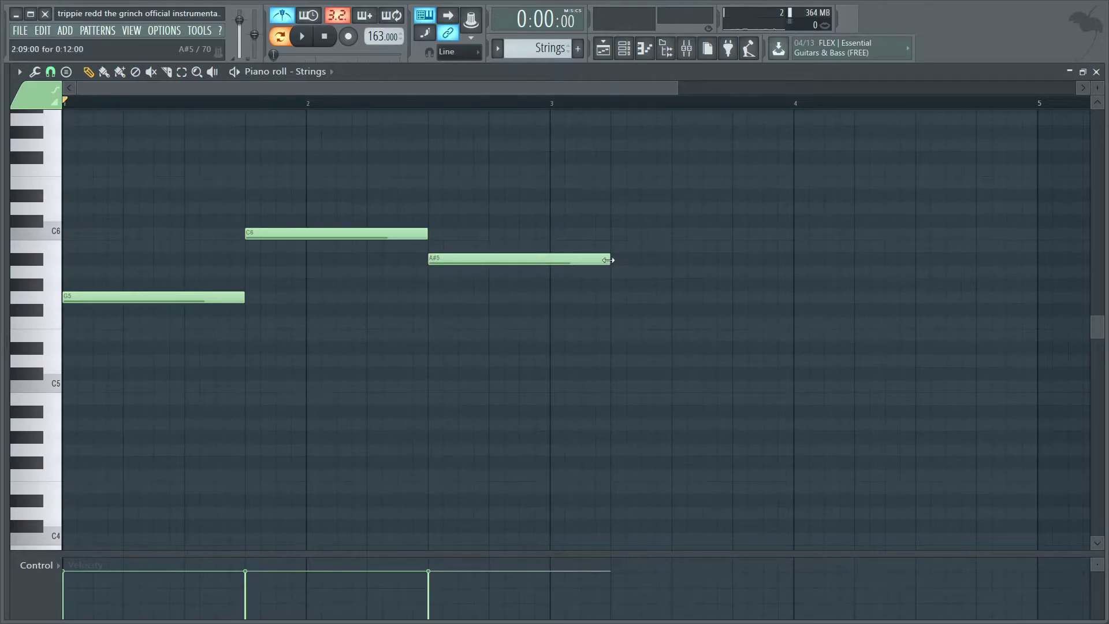
{"action": "left_click_drag", "start_coordinate": [608, 260], "coordinate": [485, 262]}
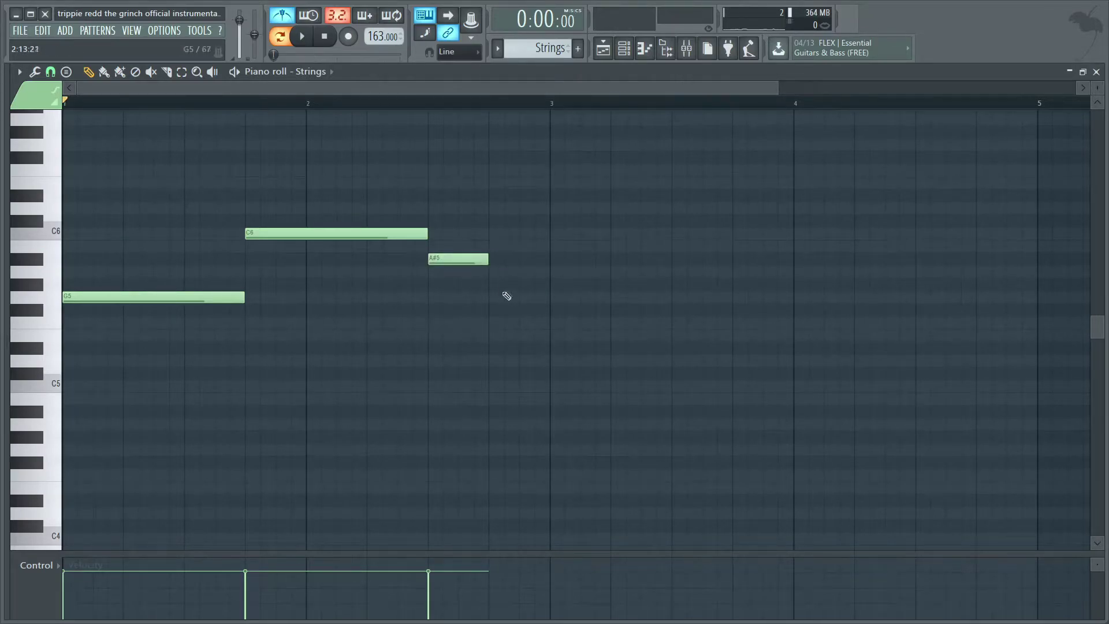
{"action": "left_click", "coordinate": [490, 286]}
{"action": "key", "text": "space"}
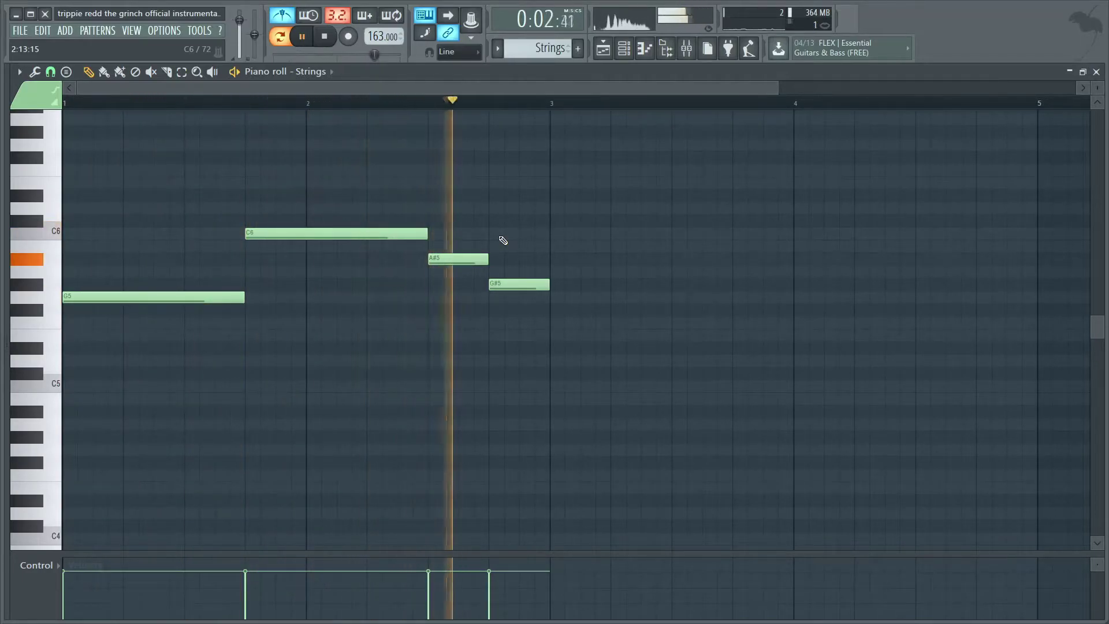
{"action": "key", "text": "space"}
In the Clap pattern, place one-beat C5 notes on the third beat of bars 1 and 2 and play it back.
{"action": "left_click", "coordinate": [628, 51]}
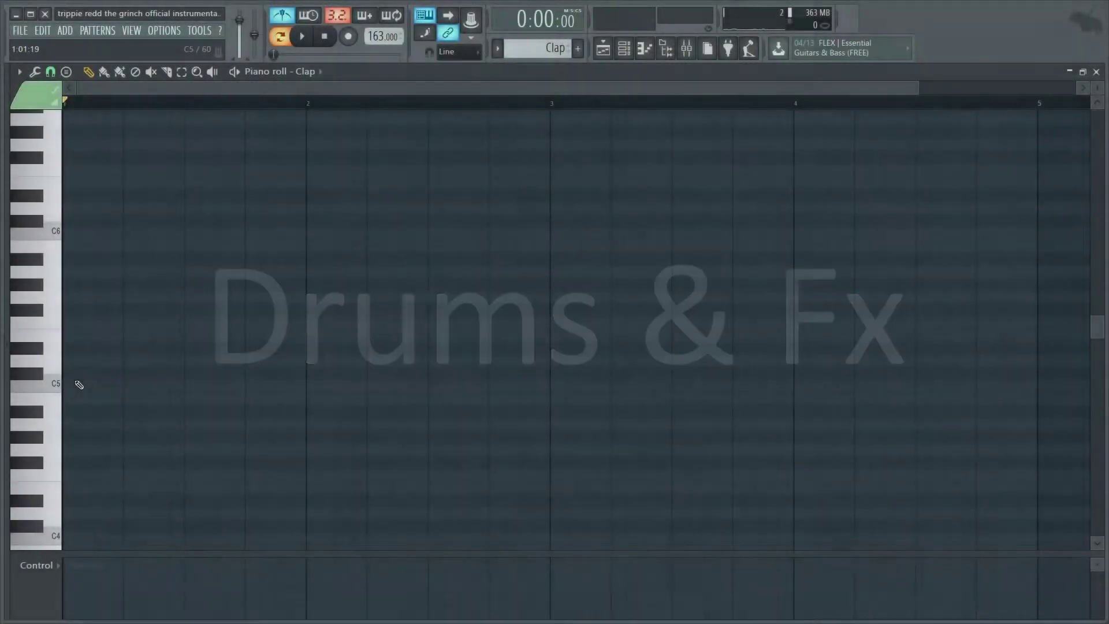
{"action": "left_click", "coordinate": [228, 387]}
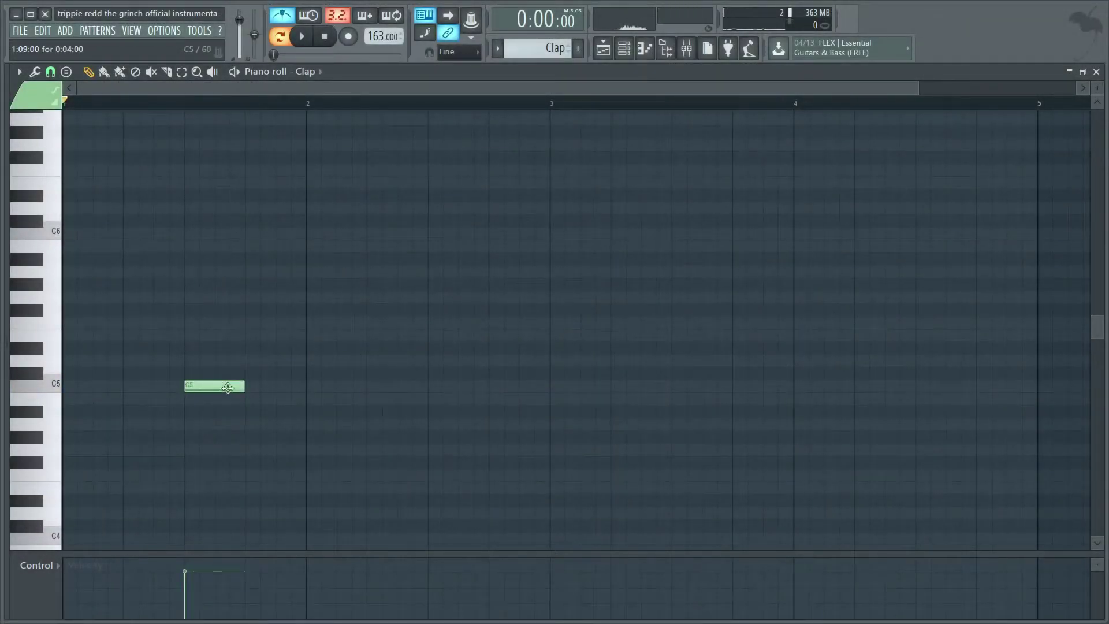
{"action": "left_click", "coordinate": [439, 386]}
{"action": "key", "text": "space"}
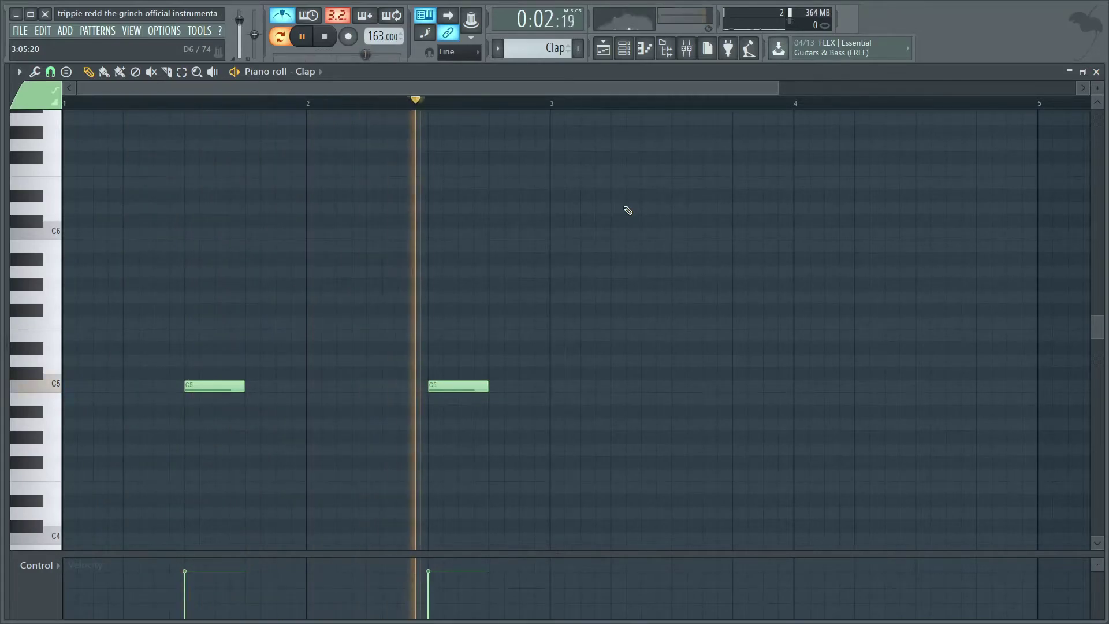
{"action": "key", "text": "space"}
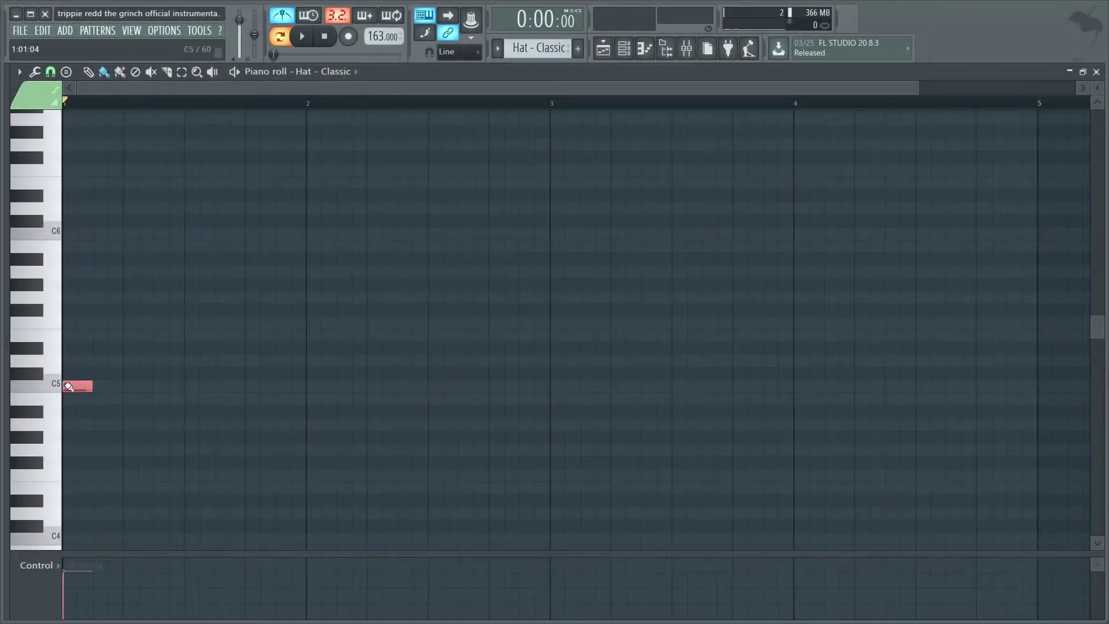
Fill bars 1 and 2 of the Hat - Classic pattern with consecutive half-beat C5 notes and play it back.
{"action": "mouse_move", "coordinate": [68, 387]}
{"action": "left_mouse_down"}
{"action": "mouse_move", "coordinate": [520, 389]}
{"action": "mouse_move", "coordinate": [537, 359]}
{"action": "left_mouse_up"}
{"action": "key", "text": "space"}
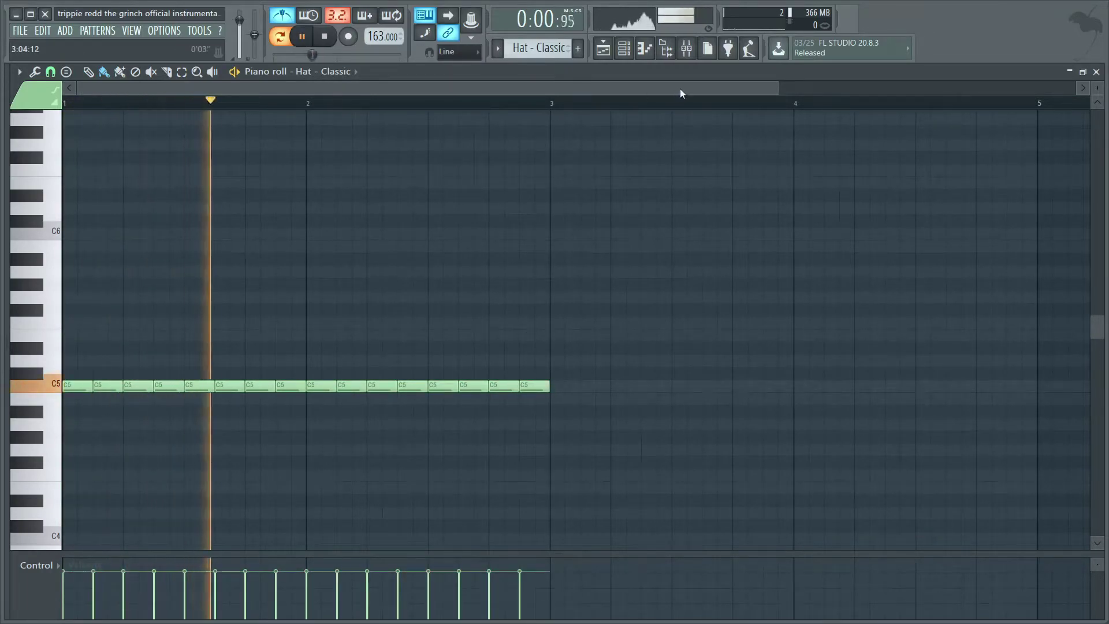
{"action": "key", "text": "space"}
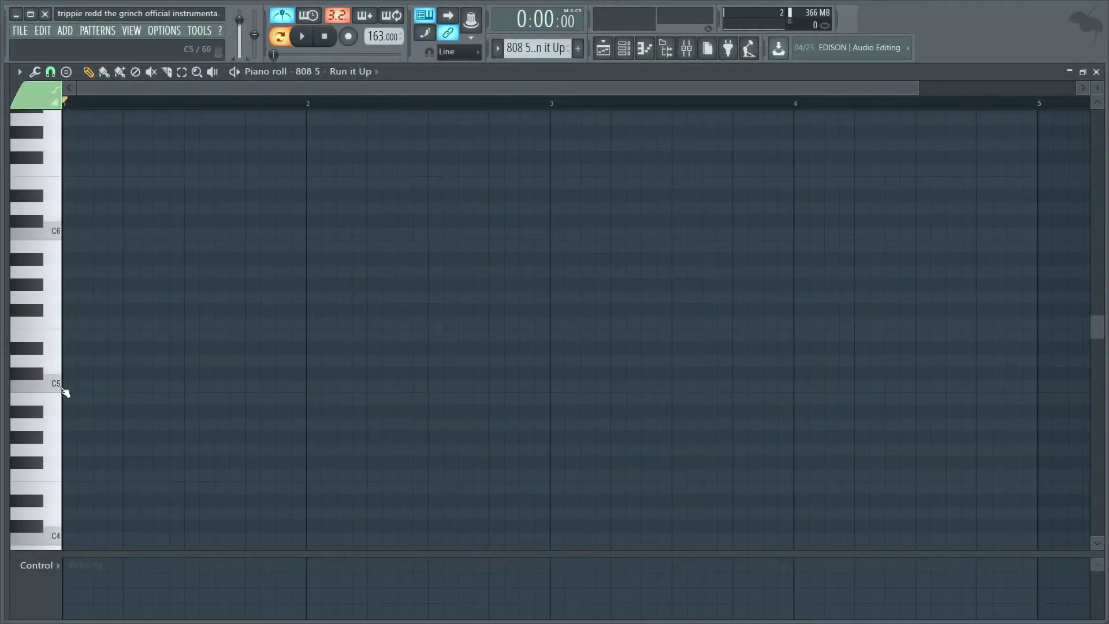
In the 808 5 - Run it Up pattern, place a one-beat C5 at bar 1 and a one-beat G#5 on bar 2's second beat.
{"action": "left_click", "coordinate": [73, 391]}
{"action": "left_click_drag", "start_coordinate": [91, 389], "coordinate": [135, 389]}
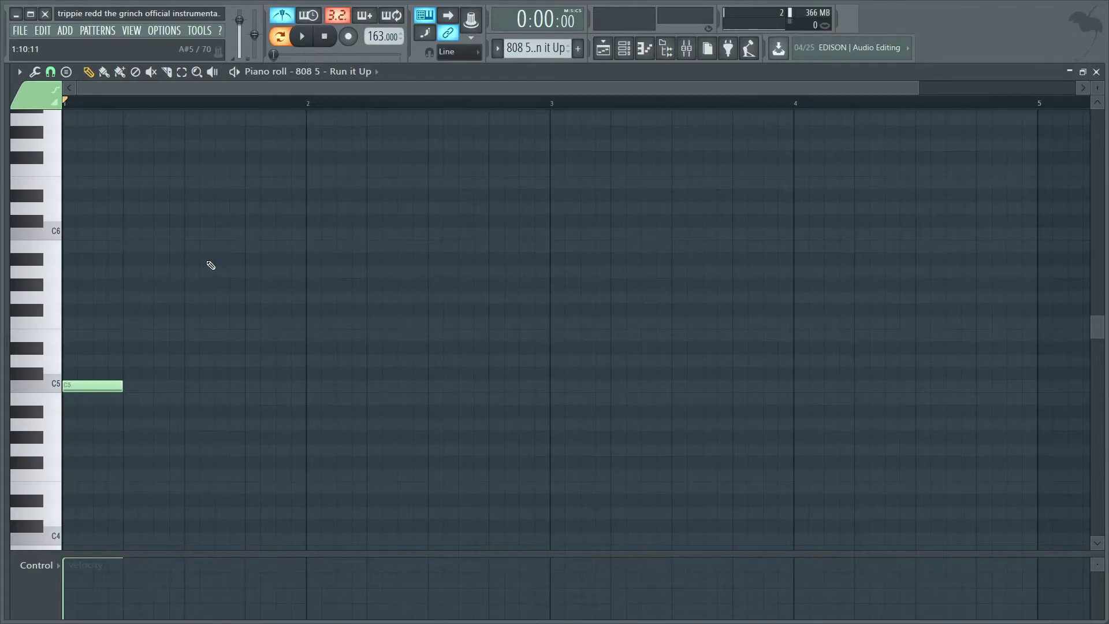
{"action": "left_click", "coordinate": [369, 286]}
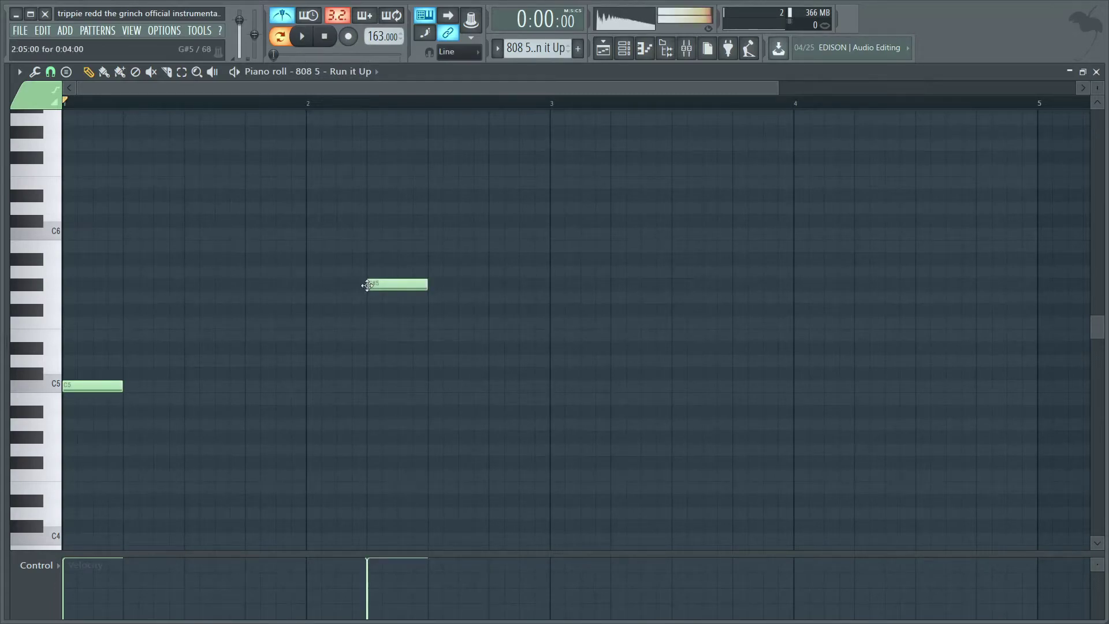
Play back the 808 5 - Run it Up pattern to hear its two notes.
{"action": "key", "text": "space"}
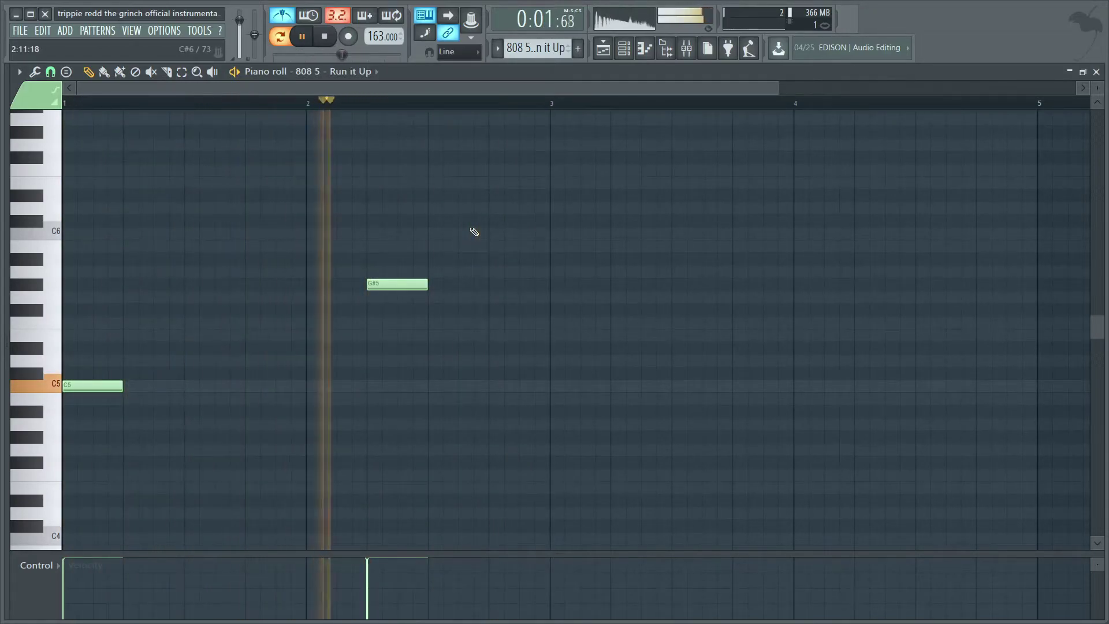
{"action": "key", "text": "space"}
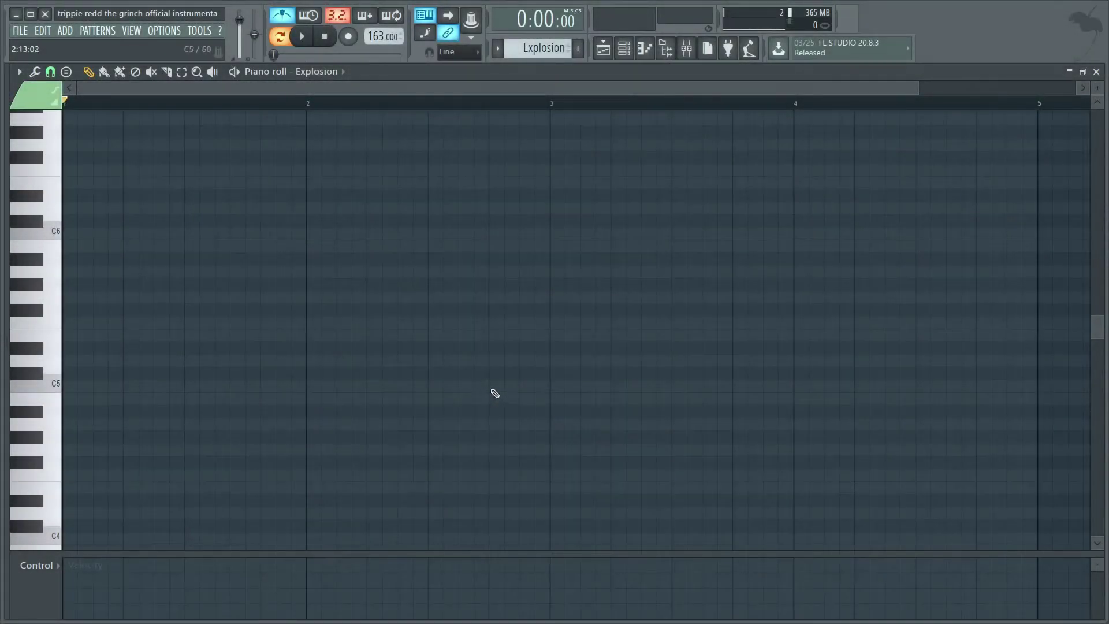
In the Explosion pattern, place a one-beat C5 note on bar 2's fourth beat, lower its velocity slightly and play it back.
{"action": "left_click", "coordinate": [494, 391]}
{"action": "left_click", "coordinate": [501, 579]}
{"action": "key", "text": "space"}
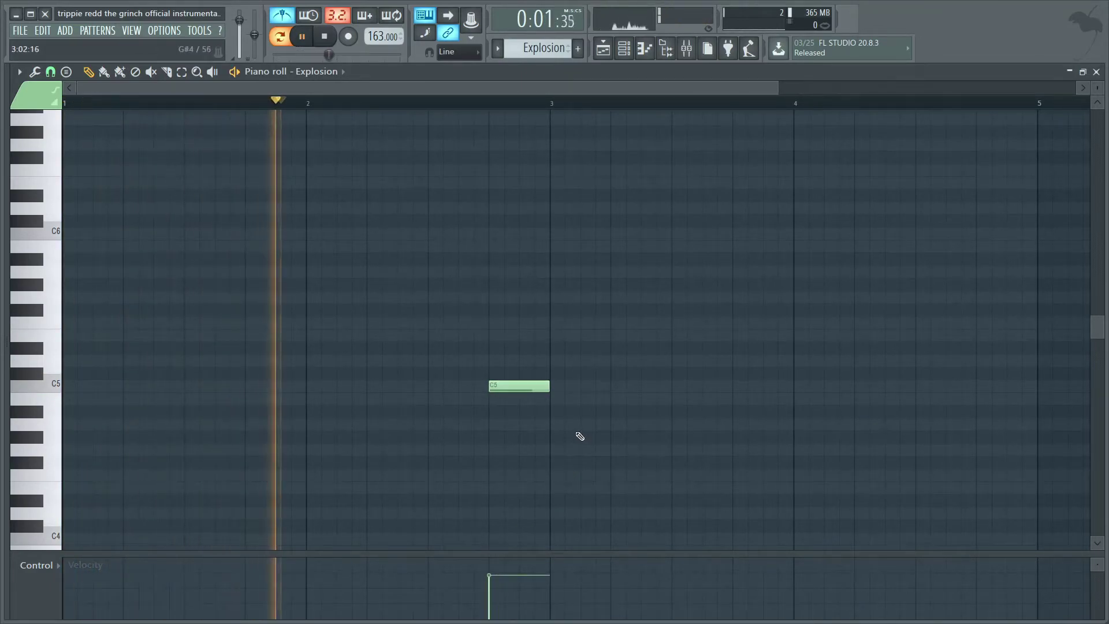
{"action": "key", "text": "space"}
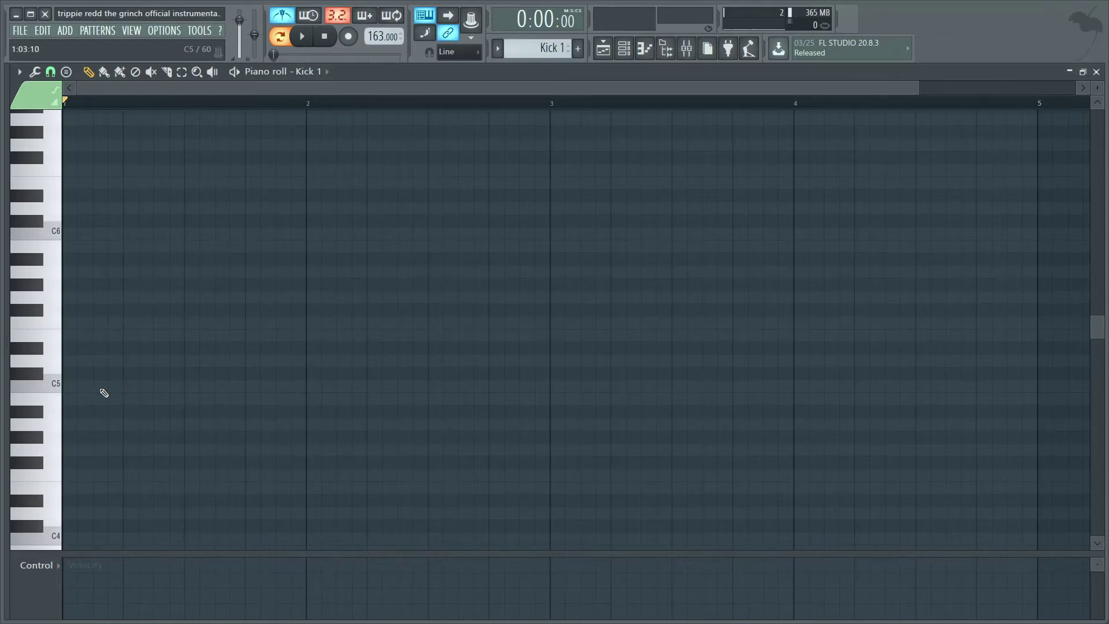
In the Kick 1 pattern, place half-beat C5 notes on bar 1's first beat, both halves of its fourth beat and bar 2's second beat; play it back.
{"action": "left_click", "coordinate": [102, 386]}
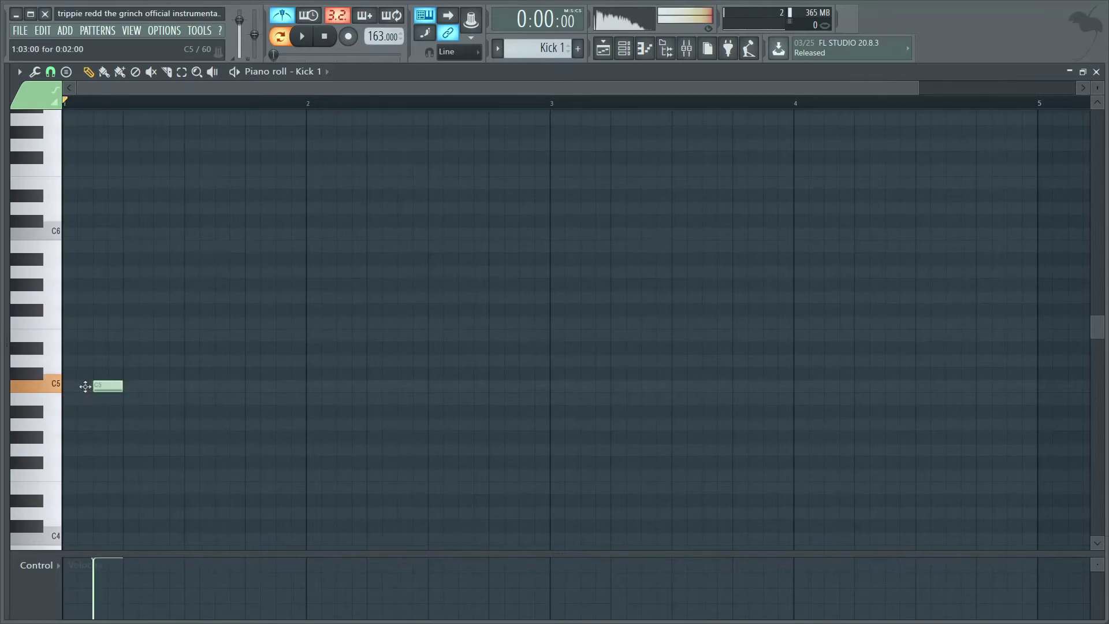
{"action": "left_click", "coordinate": [247, 386]}
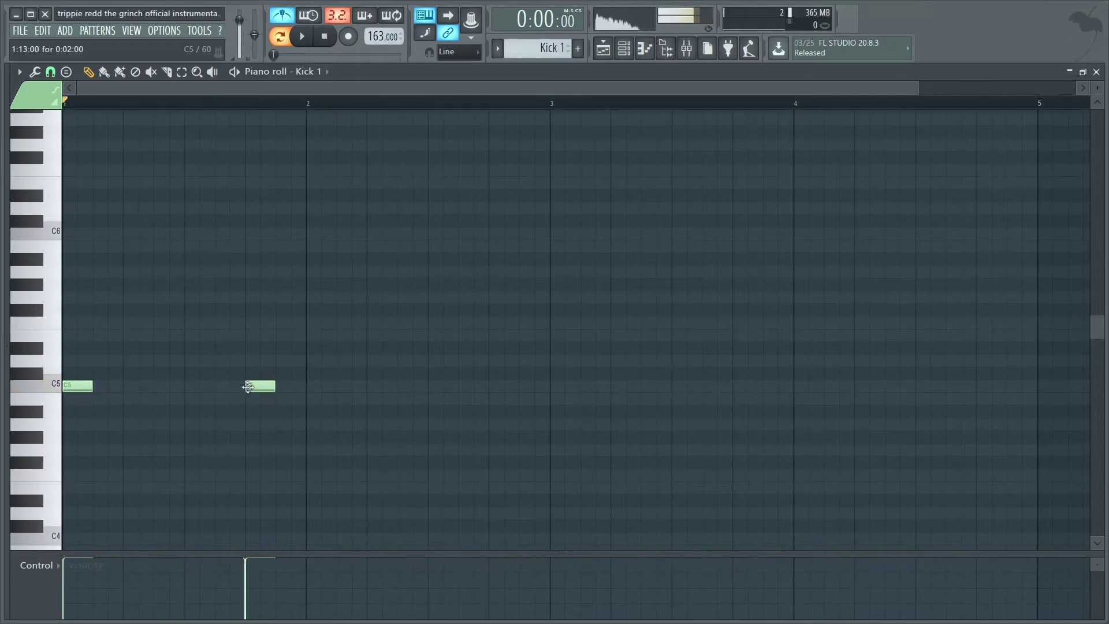
{"action": "left_click", "coordinate": [279, 386]}
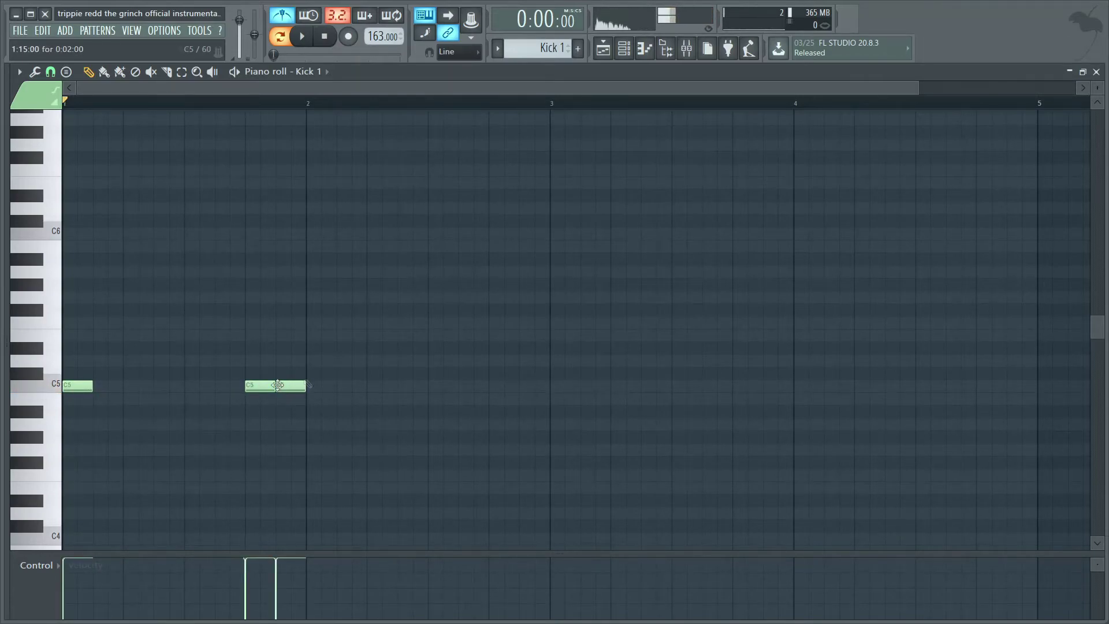
{"action": "left_click", "coordinate": [364, 386]}
{"action": "key", "text": "space"}
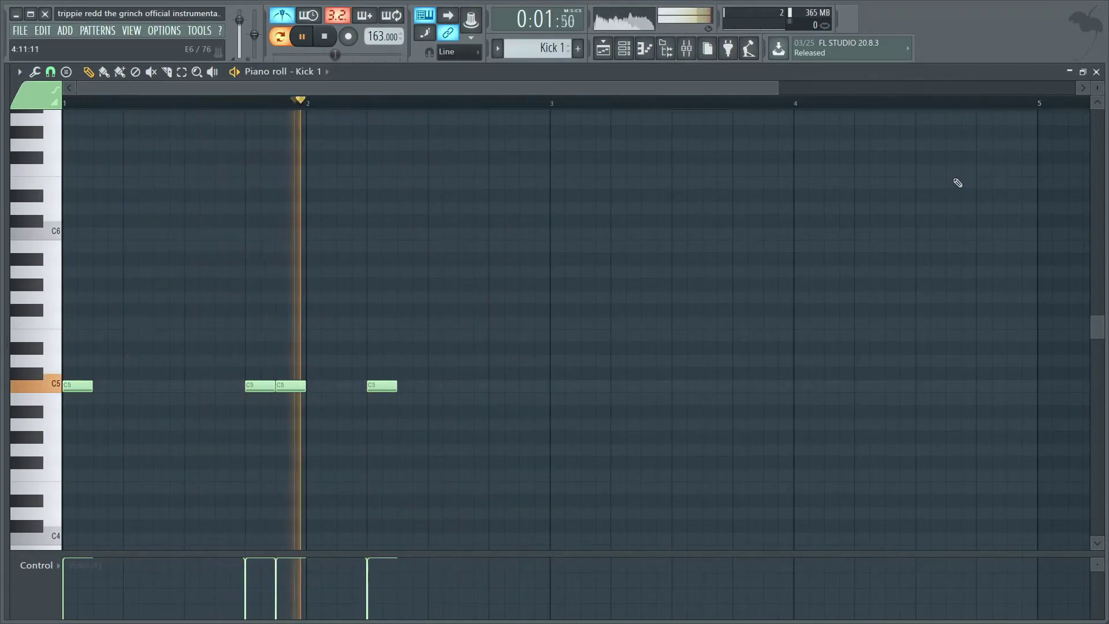
{"action": "key", "text": "space"}
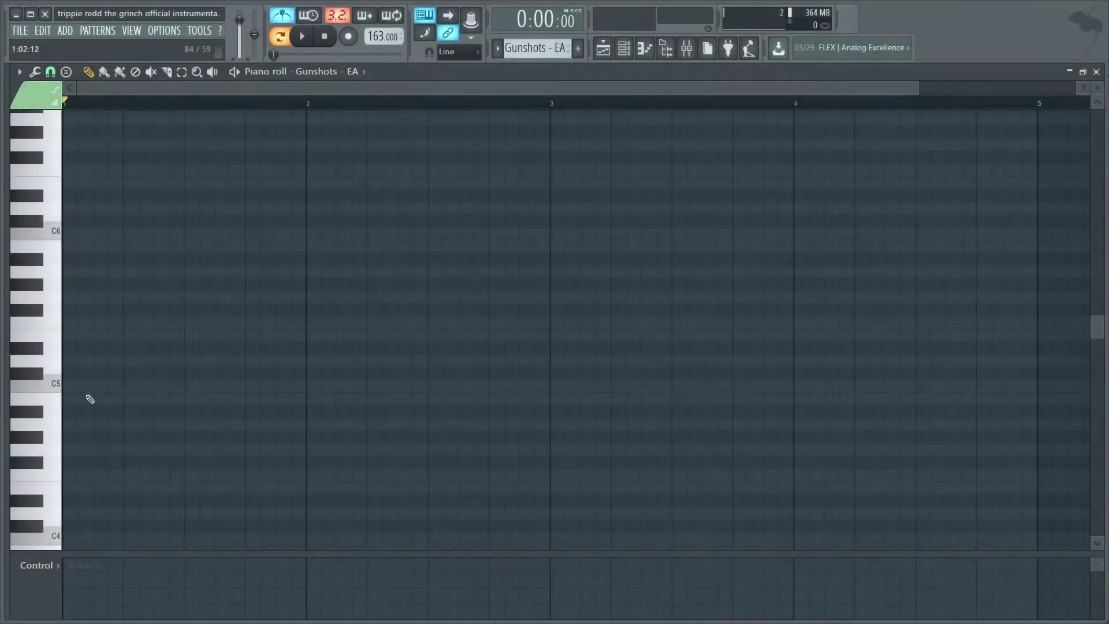
Place a C5 note at the start of bar 1 in both the Gunshots - EA and Roar patterns, half a beat long in Roar.
{"action": "left_click", "coordinate": [81, 387]}
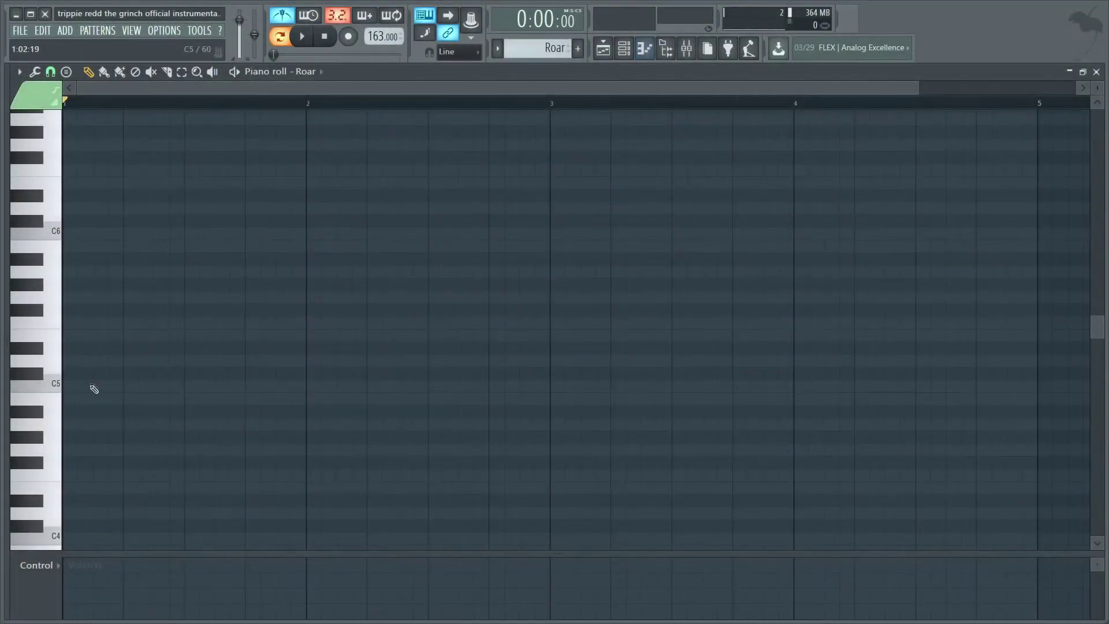
{"action": "left_click", "coordinate": [92, 391]}
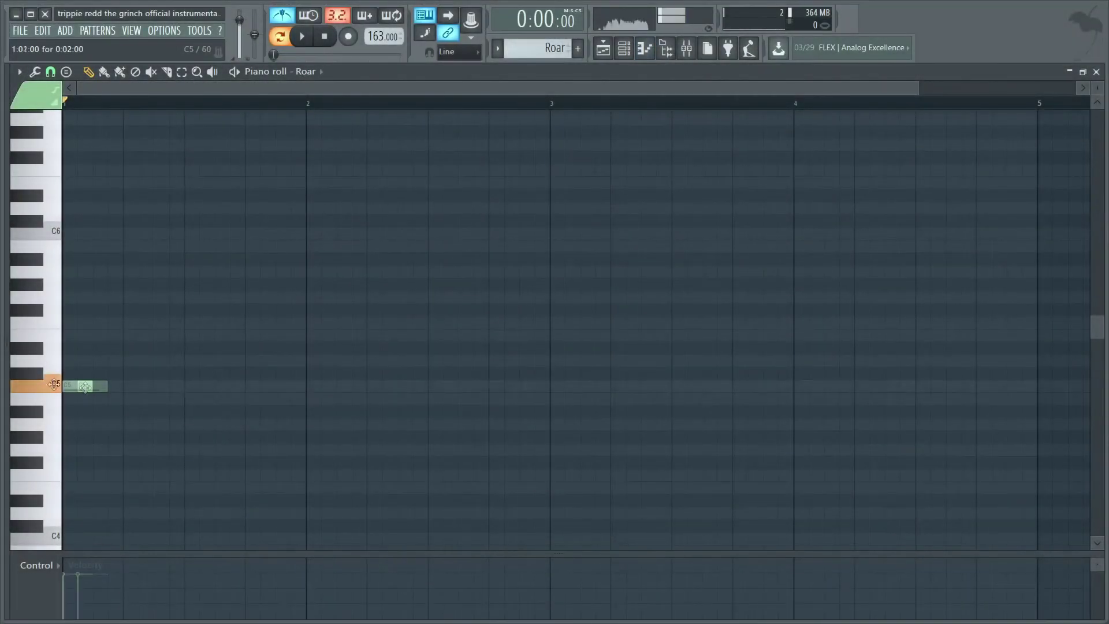